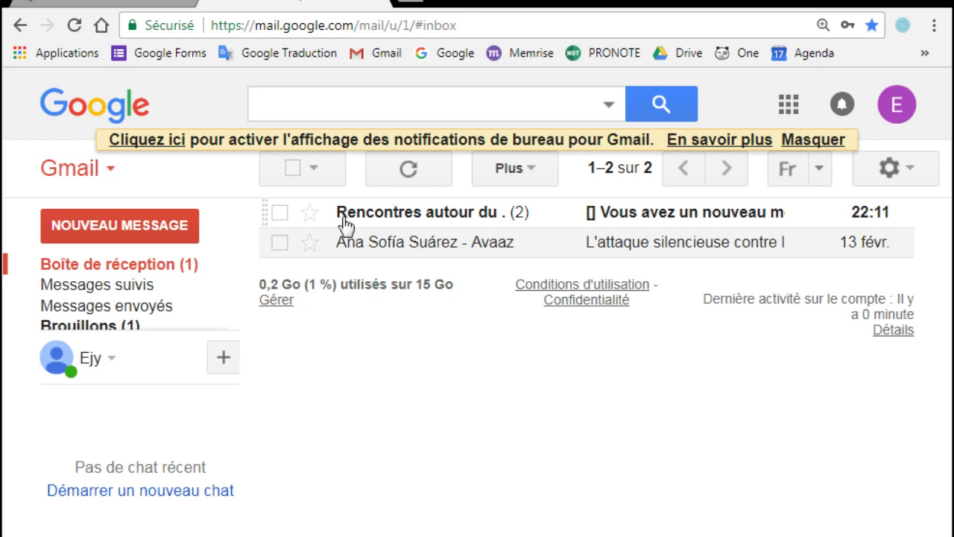
Open the notification e-mail from Rencontres autour du Coran and examine the course and exercise names in its first message
left_click(424, 216)
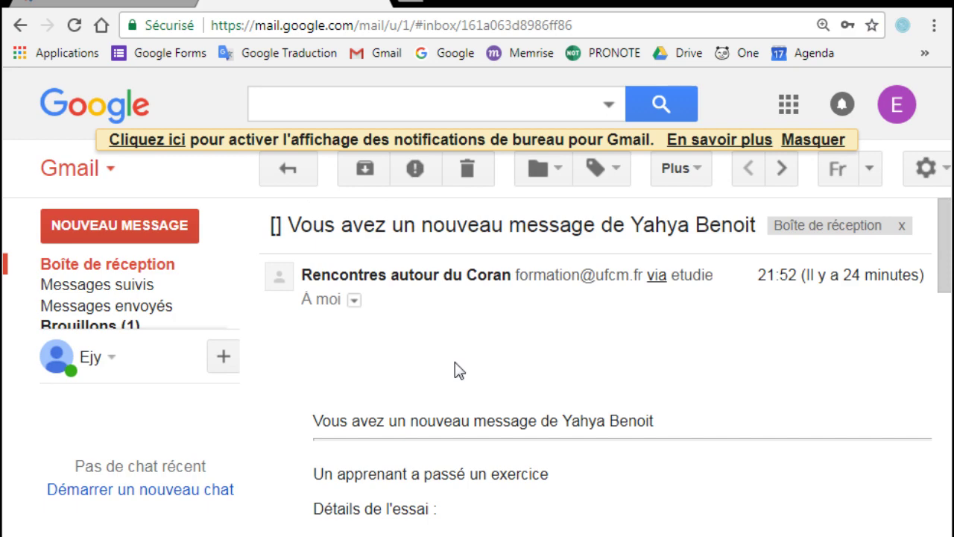
scroll(649, 297, "down", 3)
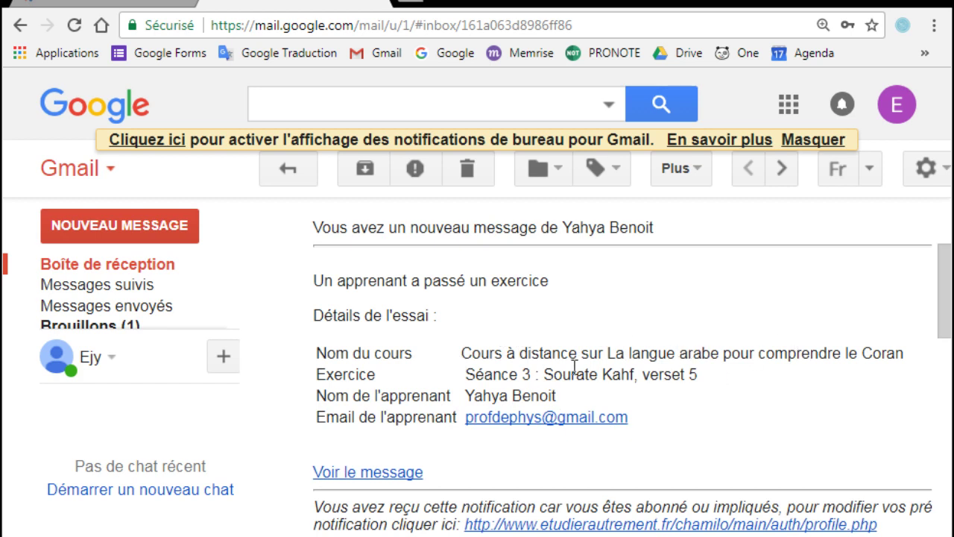
left_click_drag(462, 351, 913, 363)
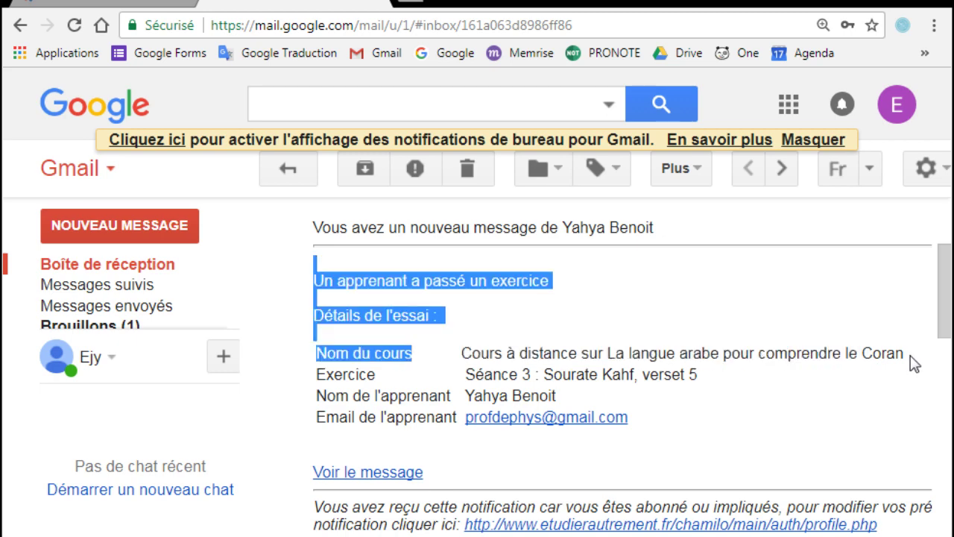
left_click(745, 415)
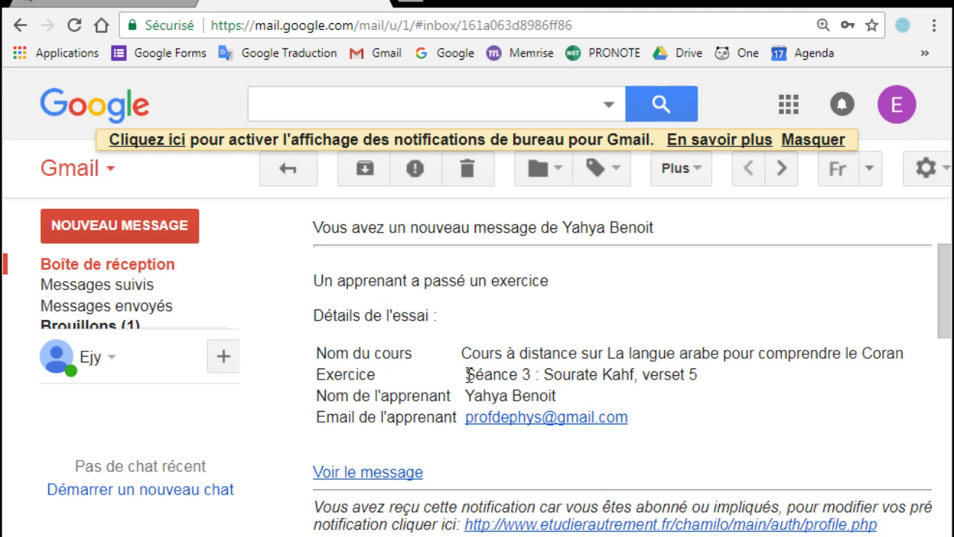
left_click_drag(467, 374, 701, 381)
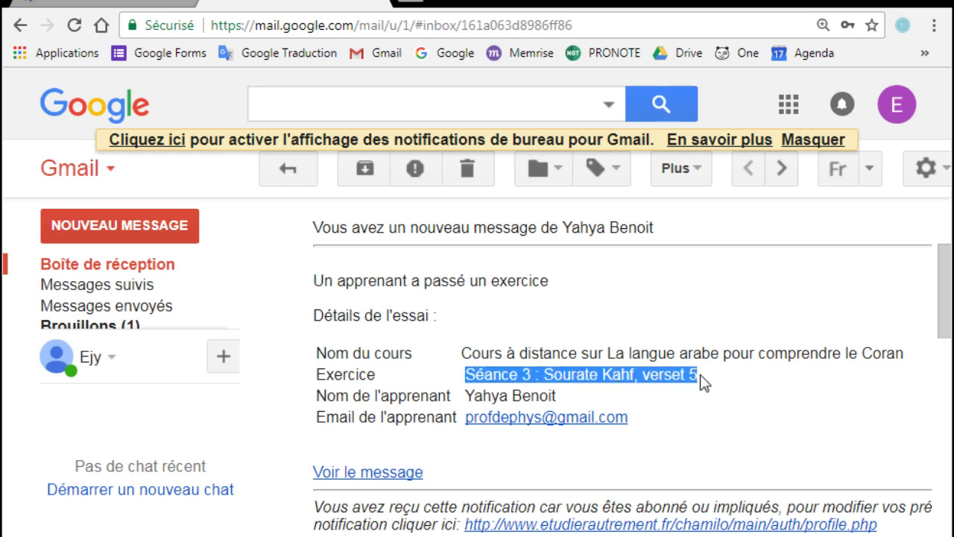
Examine the exercise name in the most recent notification of the same e-mail conversation
scroll(703, 436, "down", 3)
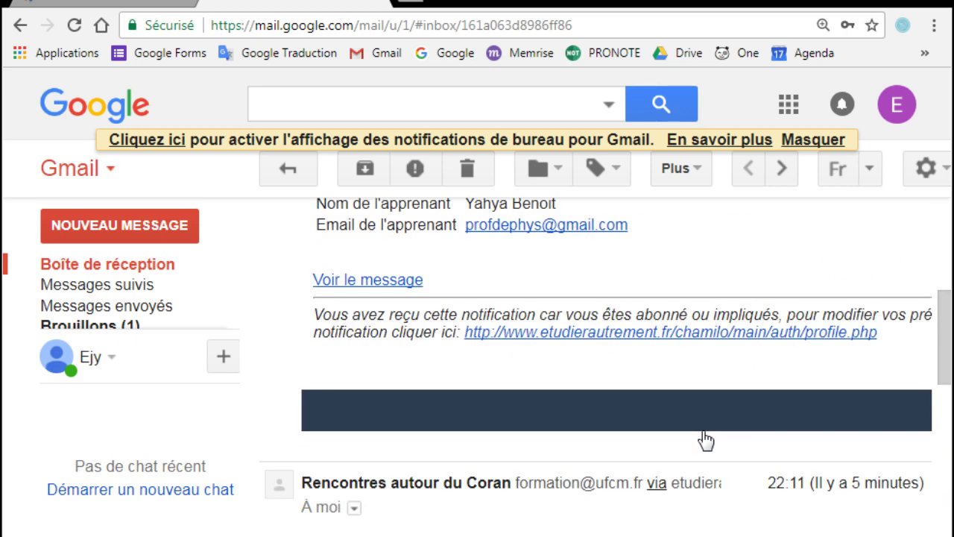
scroll(704, 438, "down", 3)
scroll(704, 438, "up", 1)
scroll(703, 438, "down", 5)
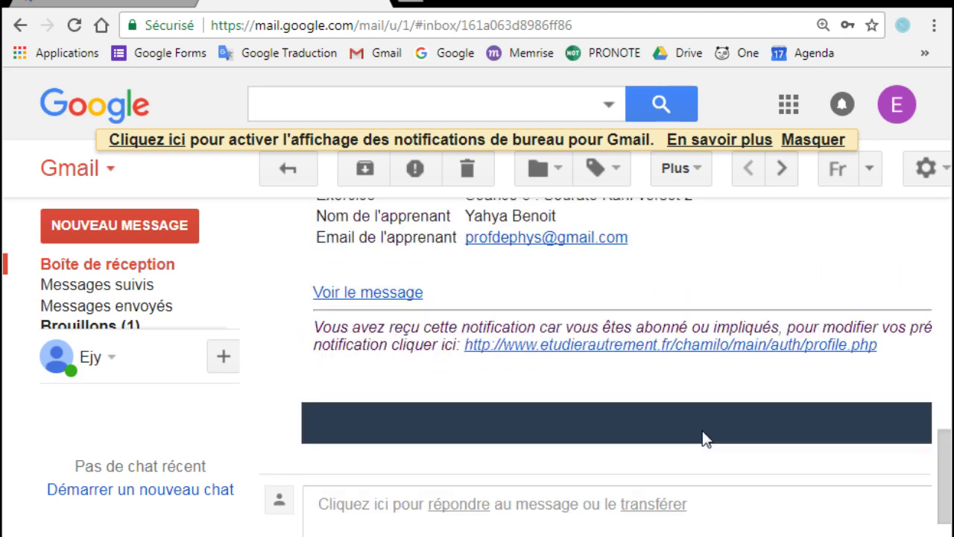
scroll(702, 439, "up", 3)
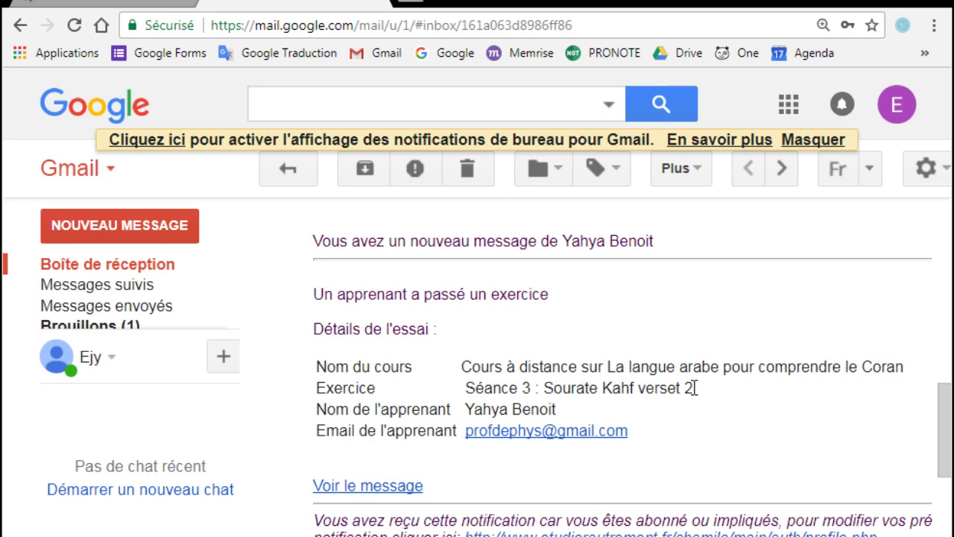
left_click_drag(693, 388, 543, 387)
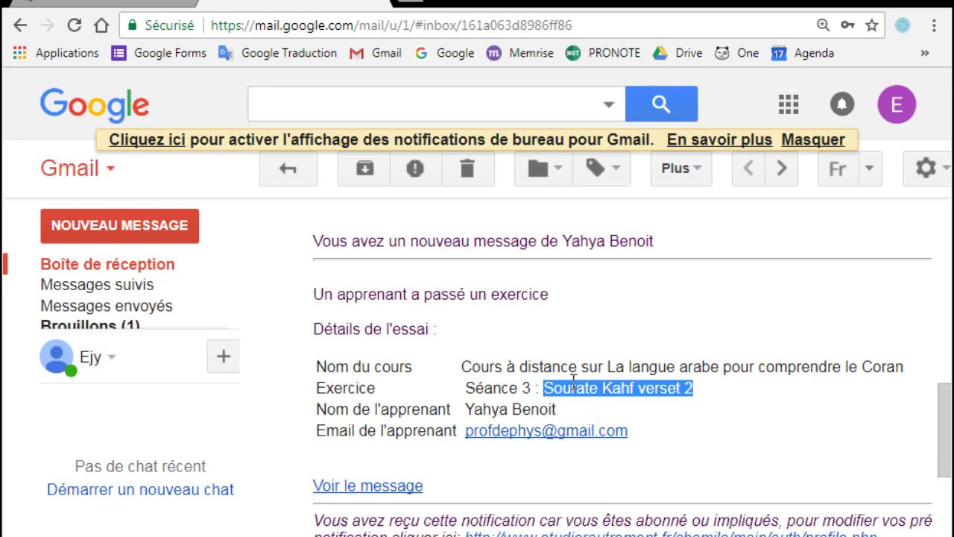
Follow the notification's message link, go to the platform's home page, and sign in with the username and account password
left_click(399, 489)
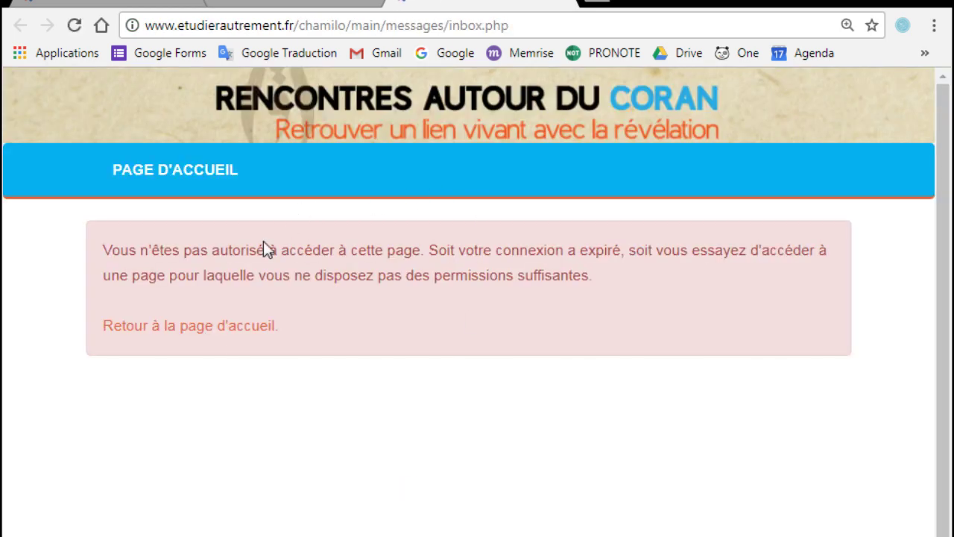
left_click(226, 334)
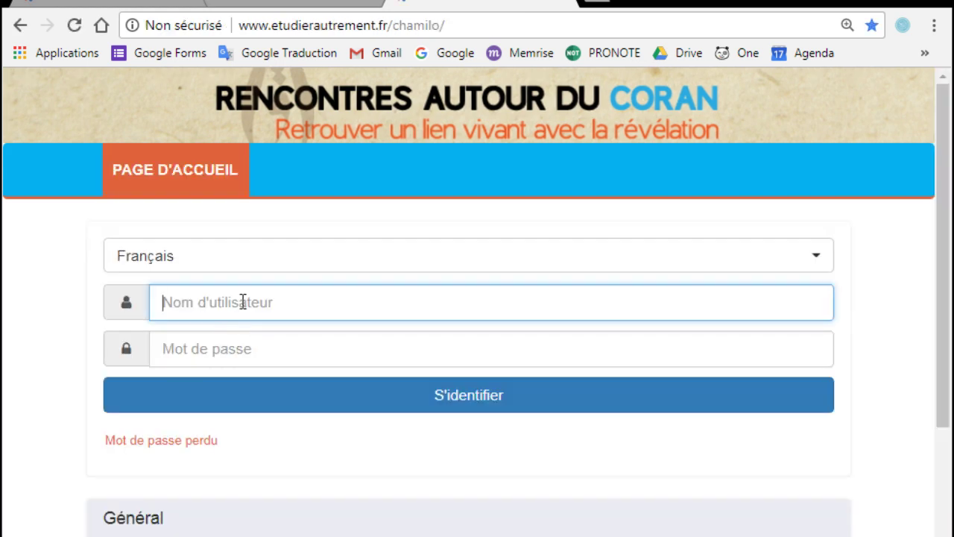
type("ya")
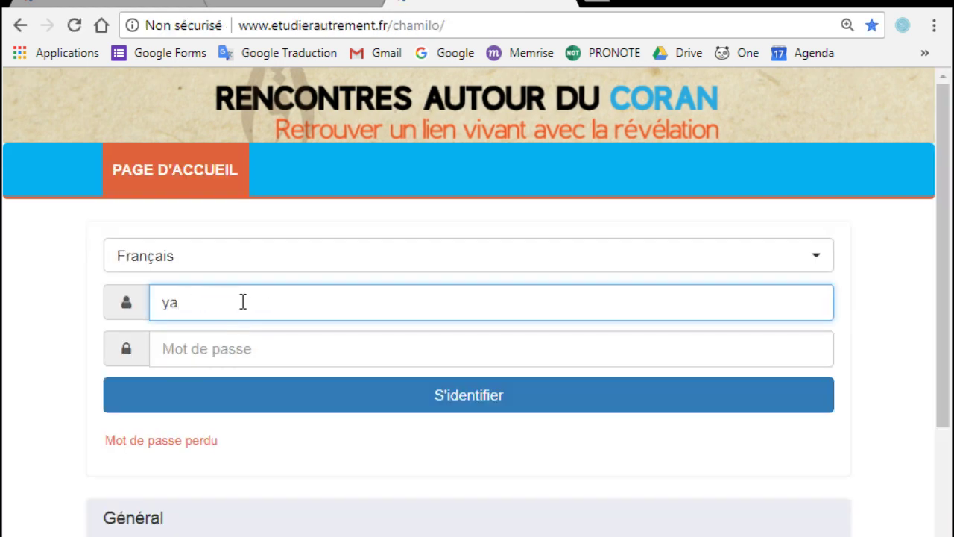
key("BackSpace")
key("BackSpace")
type("er")
left_click(191, 329)
left_click(209, 348)
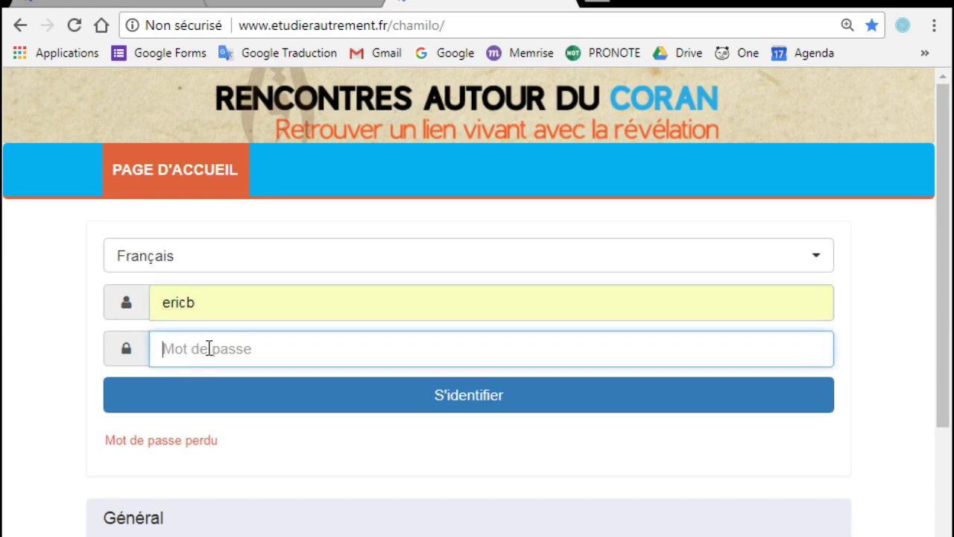
type("•")
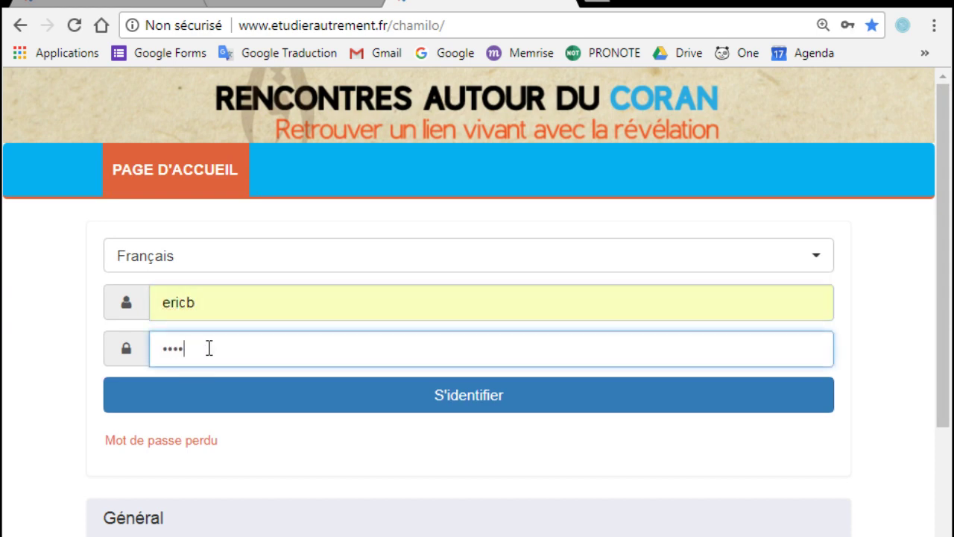
left_click(395, 400)
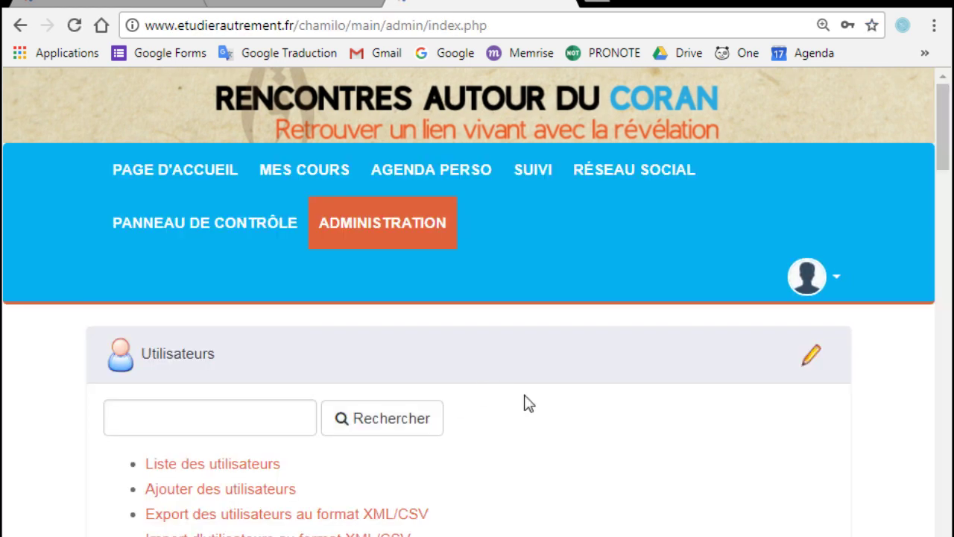
Open "Cours à distance sur La langue arabe pour comprendre le Coran" from the list of own courses
scroll(532, 410, "down", 3)
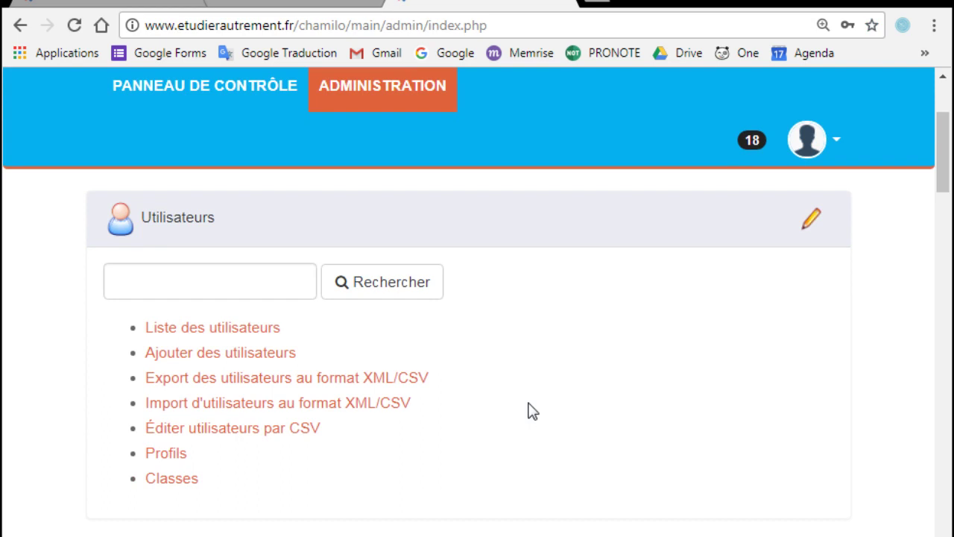
scroll(532, 410, "up", 3)
left_click(302, 230)
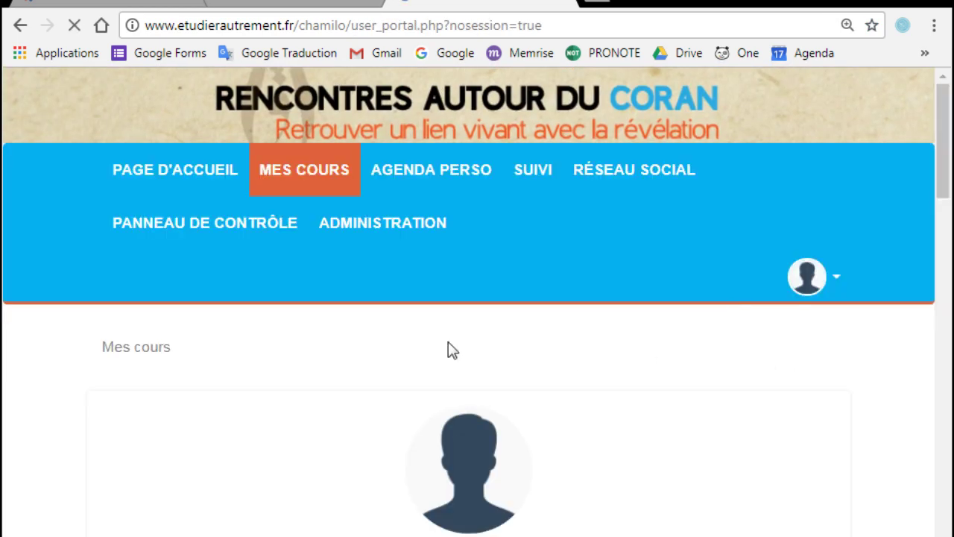
scroll(333, 362, "down", 5)
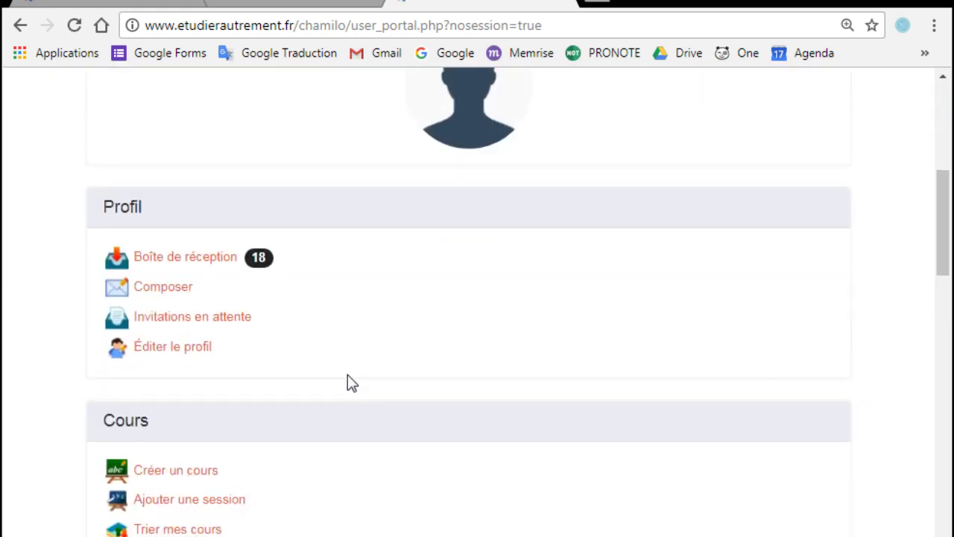
scroll(347, 375, "down", 4)
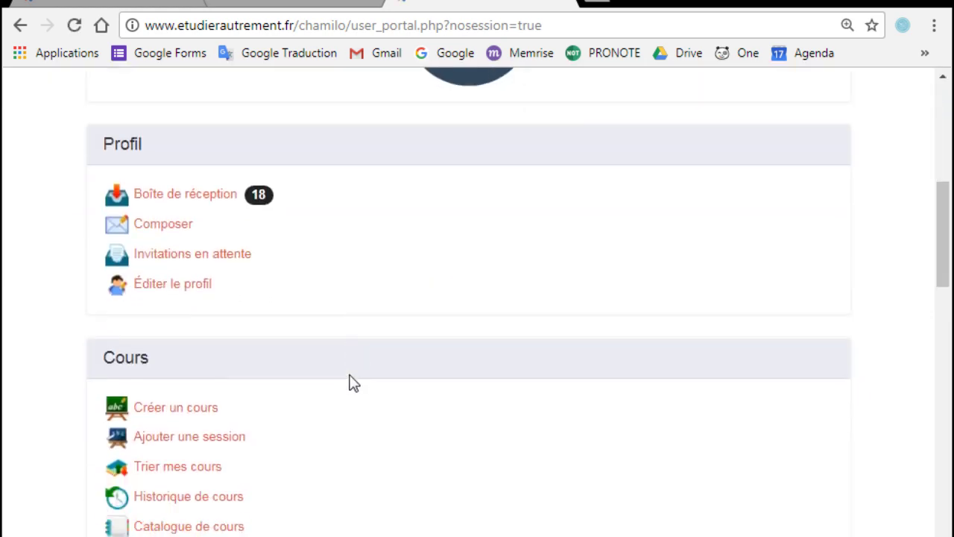
scroll(354, 380, "up", 6)
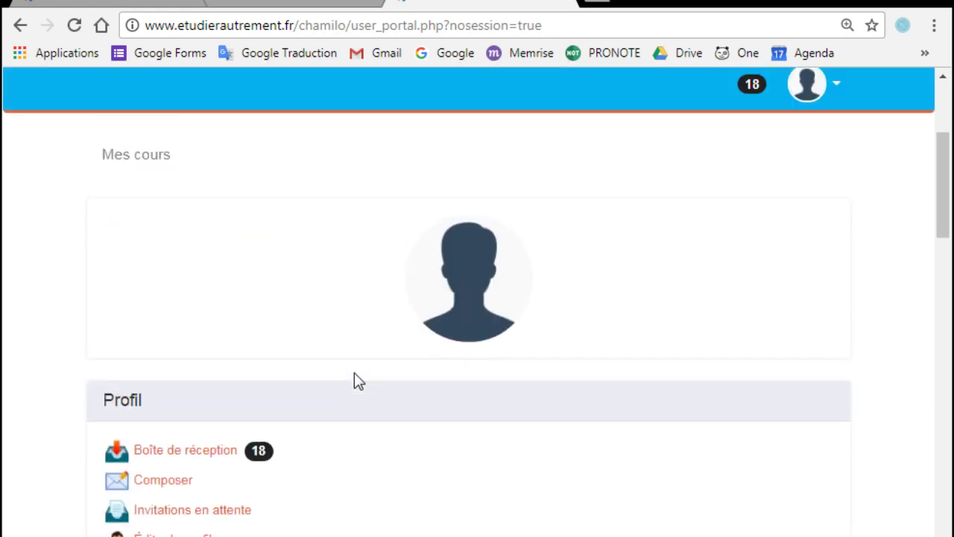
scroll(354, 380, "up", 3)
scroll(356, 380, "down", 16)
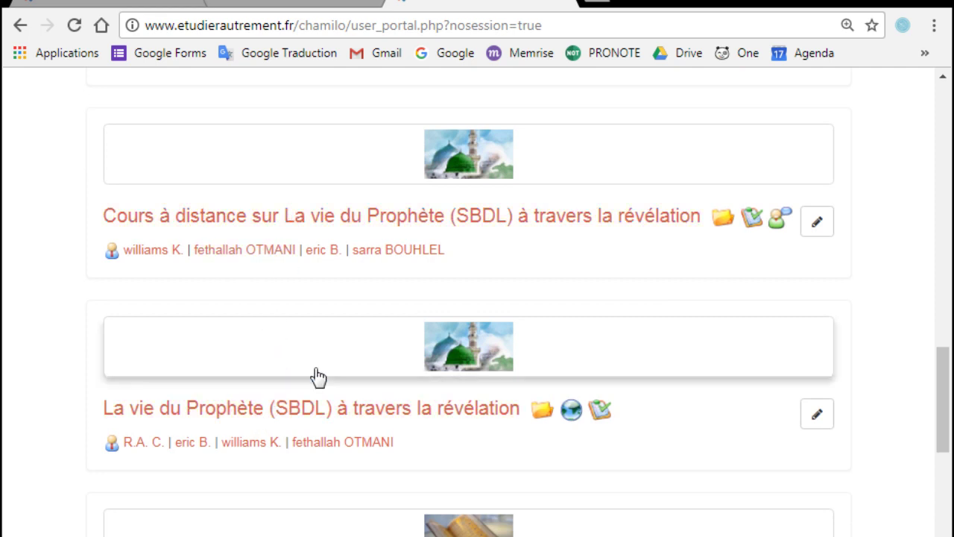
scroll(312, 325, "up", 1)
scroll(311, 326, "up", 2)
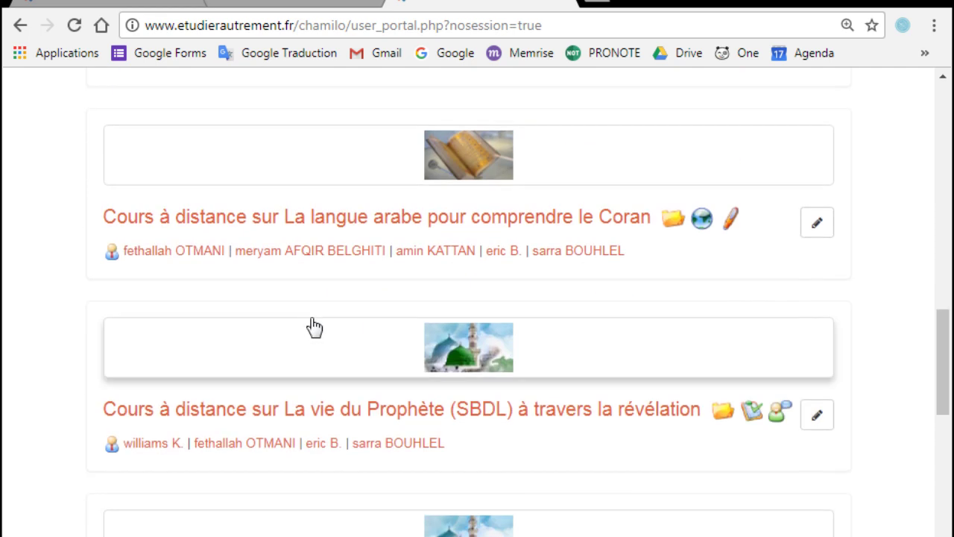
left_click(289, 220)
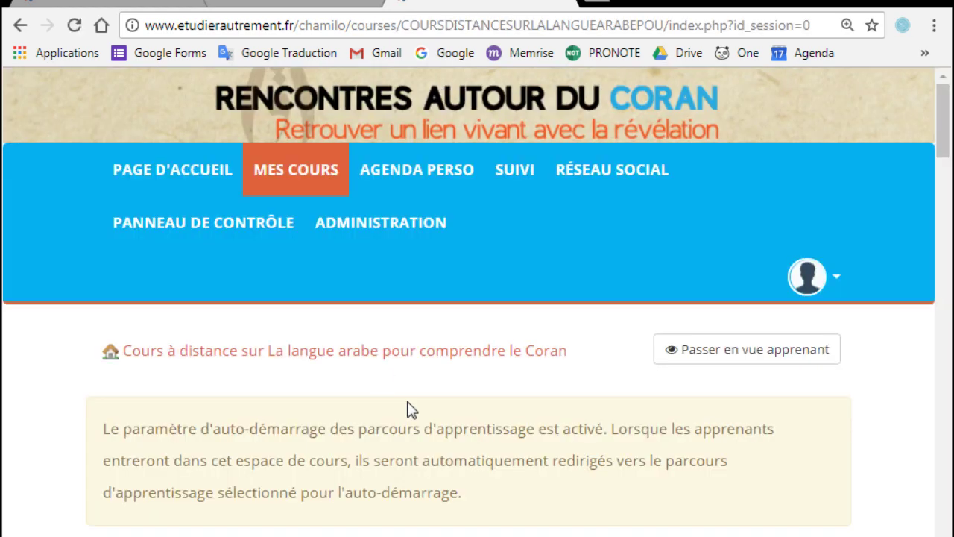
Open the course's Exercices tool
scroll(410, 406, "down", 15)
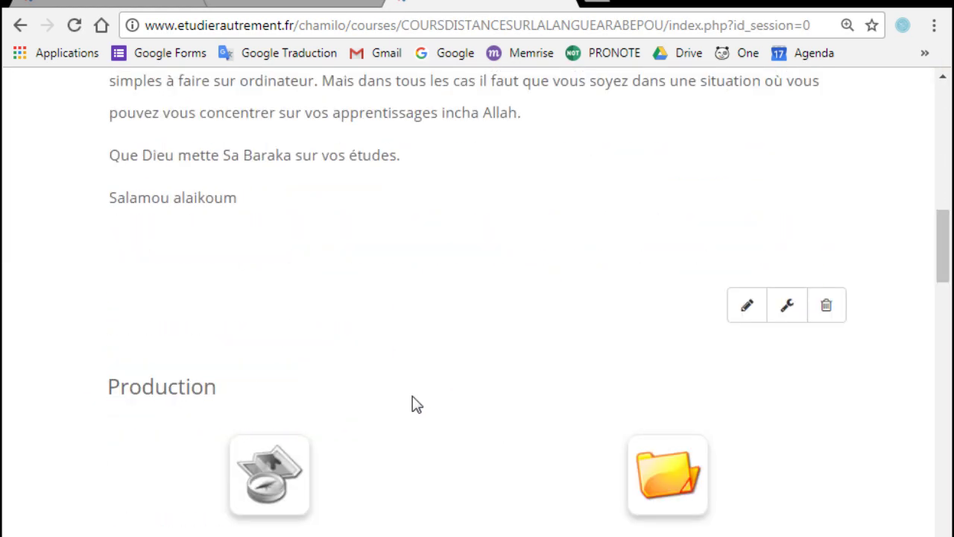
scroll(411, 387, "down", 3)
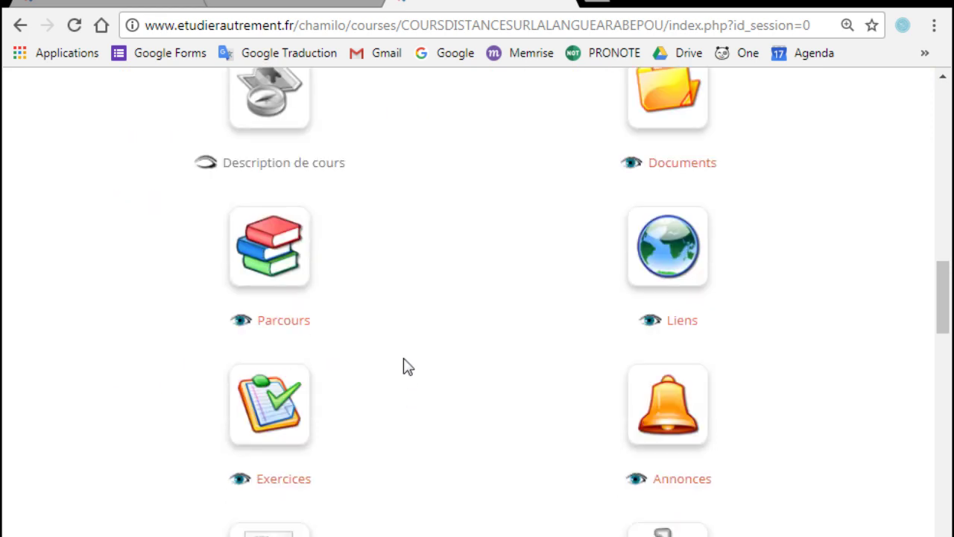
left_click(279, 409)
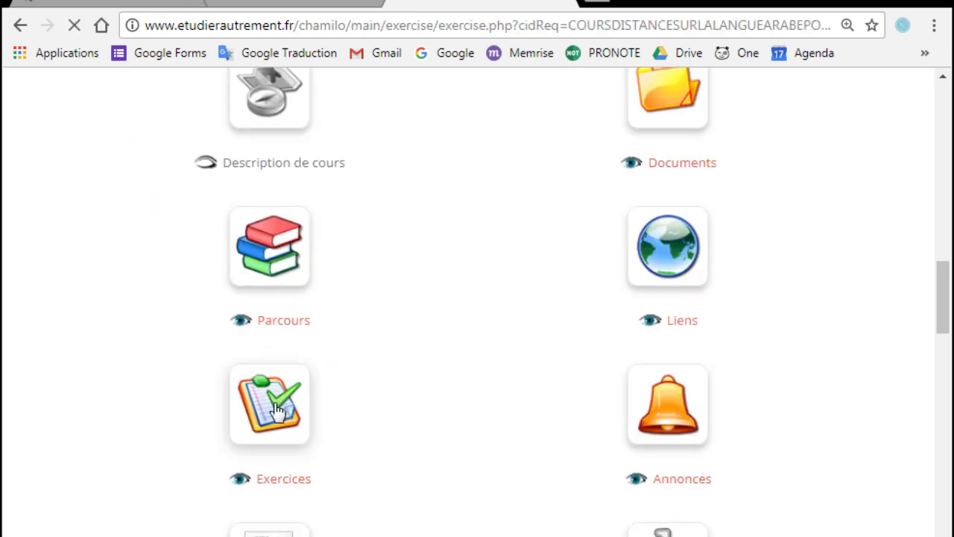
Open the learner scores for the exercise "Séance 3 : Sourate Kahf verset 2"
scroll(471, 473, "down", 5)
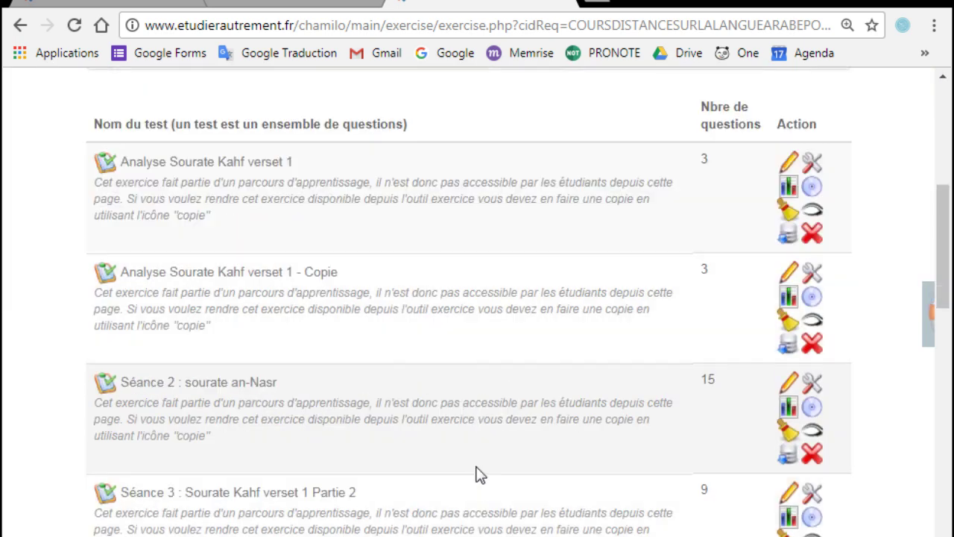
scroll(479, 475, "down", 3)
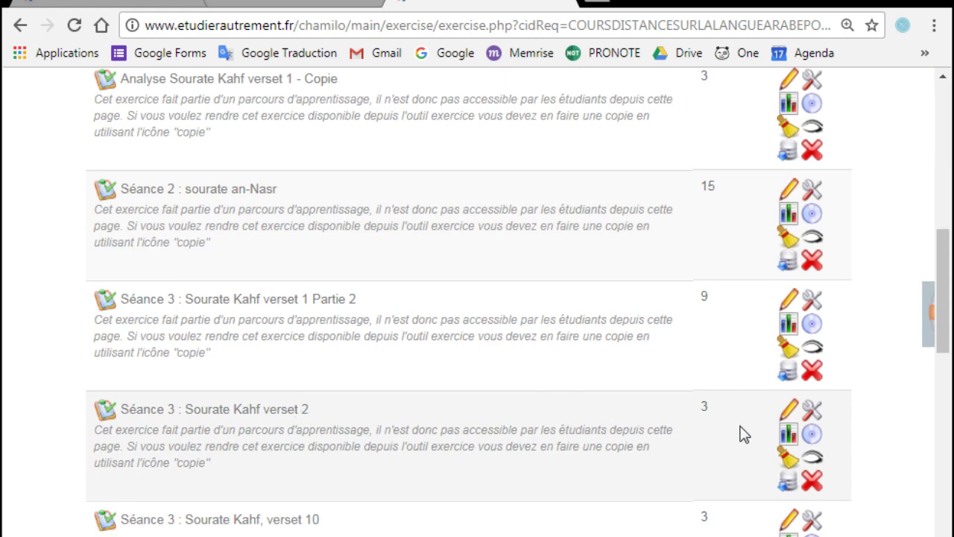
scroll(460, 420, "down", 3)
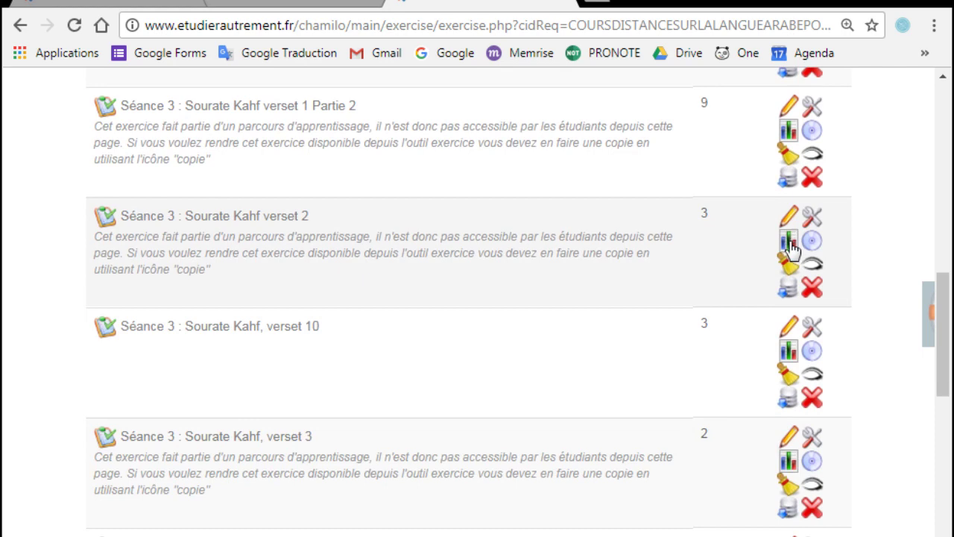
left_click(788, 242)
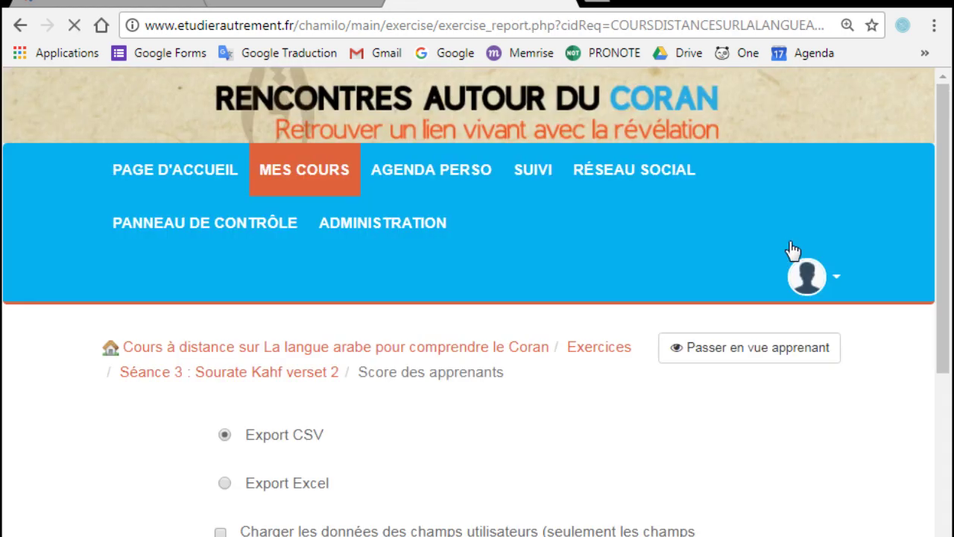
Find the learner attempt started on 2018-02-16 at 22:07:49 in the score list and open it for correction
scroll(660, 390, "down", 4)
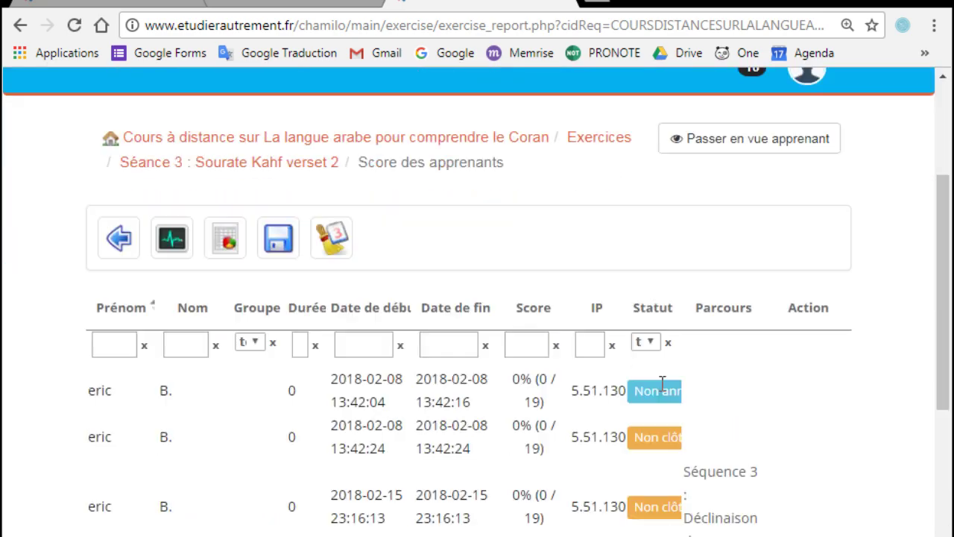
scroll(659, 321, "down", 1)
scroll(658, 328, "down", 1)
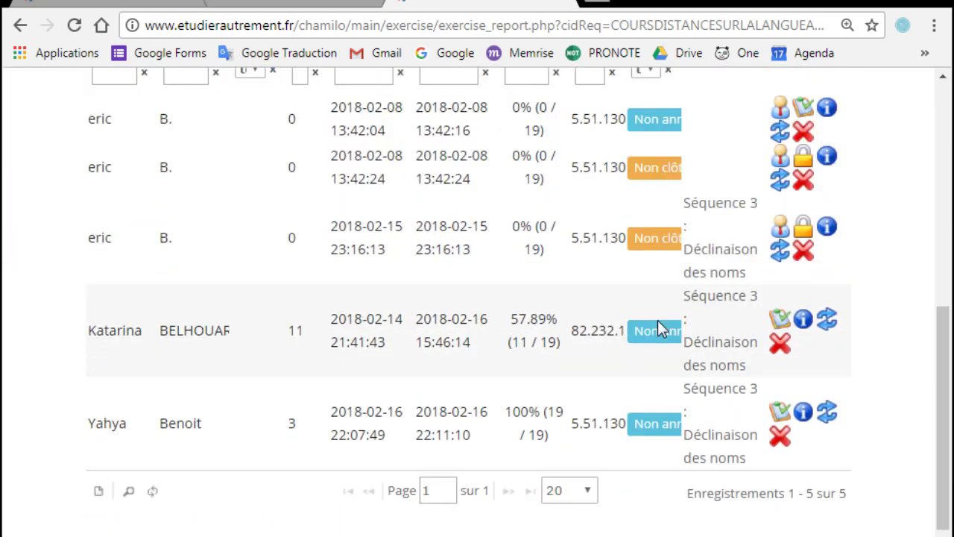
scroll(648, 322, "up", 1)
scroll(639, 323, "down", 1)
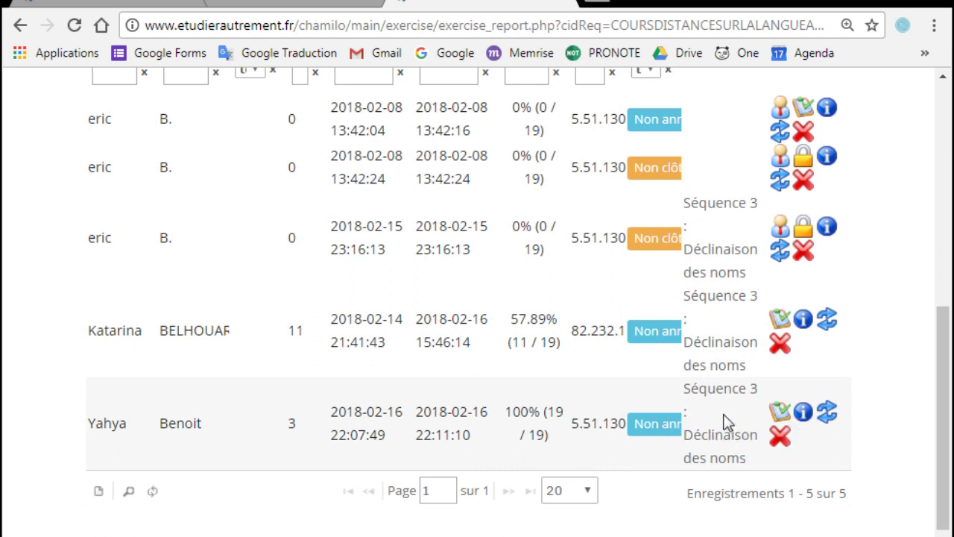
scroll(726, 421, "down", 2)
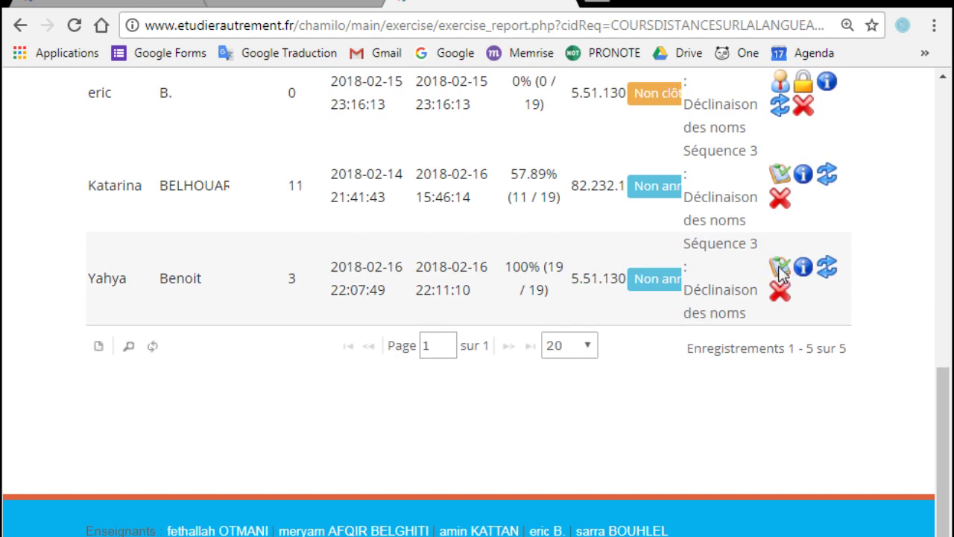
left_click(780, 270)
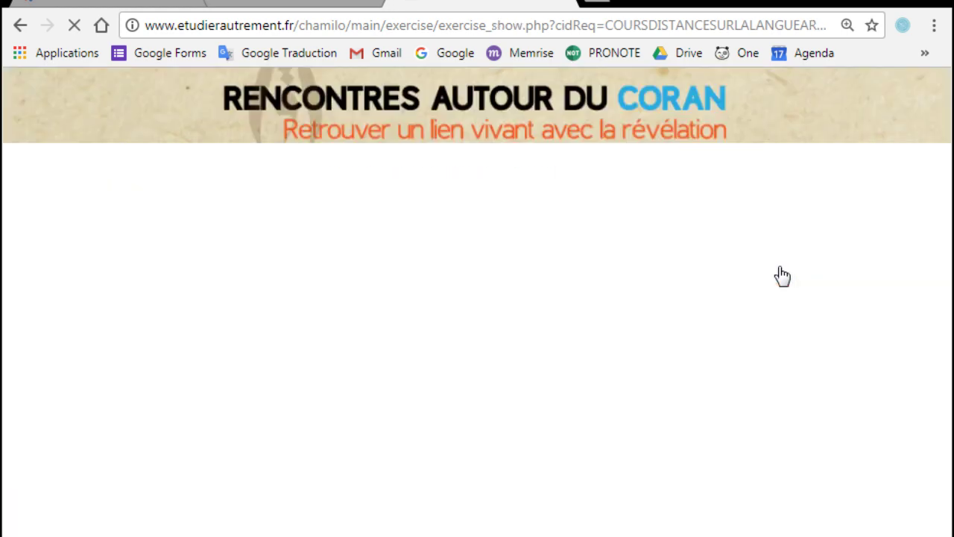
Examine the learner's overall result and the marked answers for the particles, verbs and nouns questions
scroll(563, 350, "down", 4)
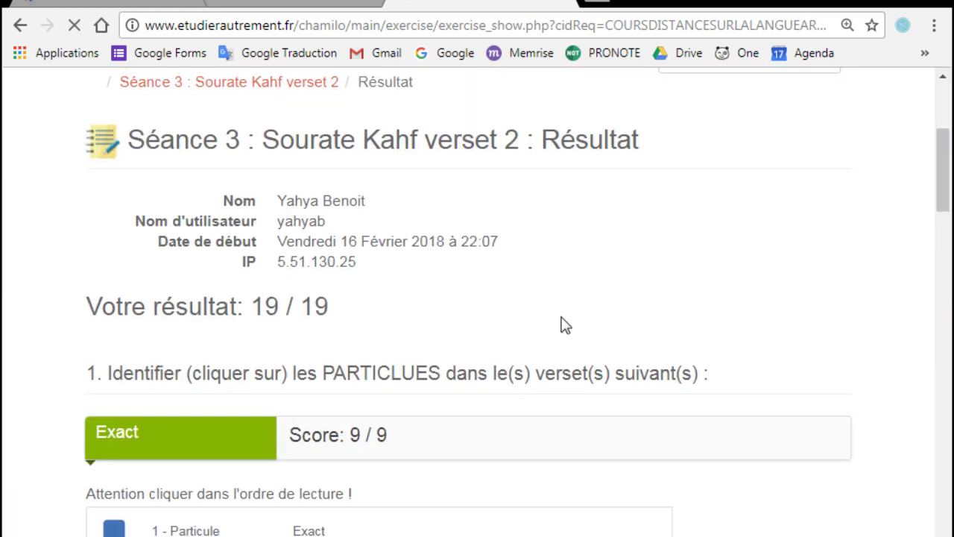
scroll(563, 325, "down", 1)
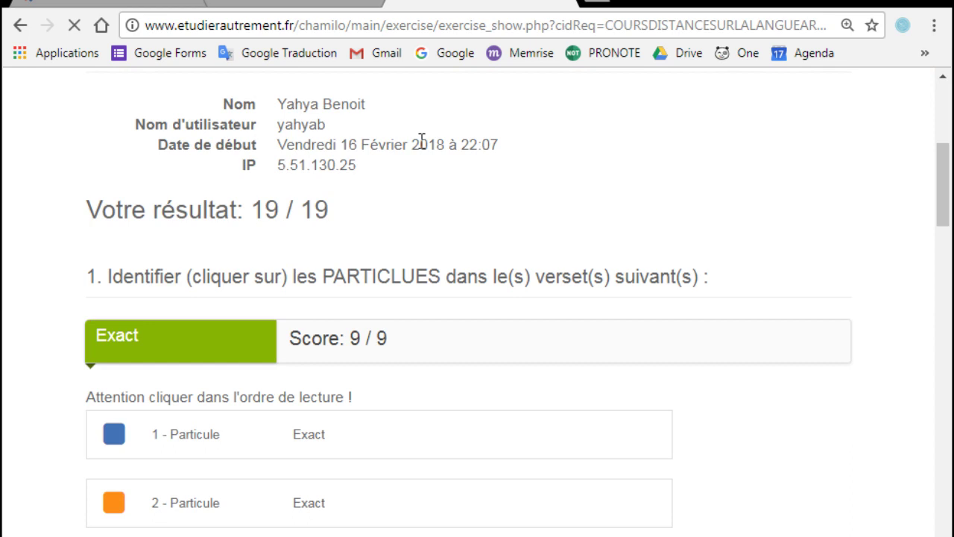
scroll(412, 189, "down", 4)
scroll(413, 190, "down", 4)
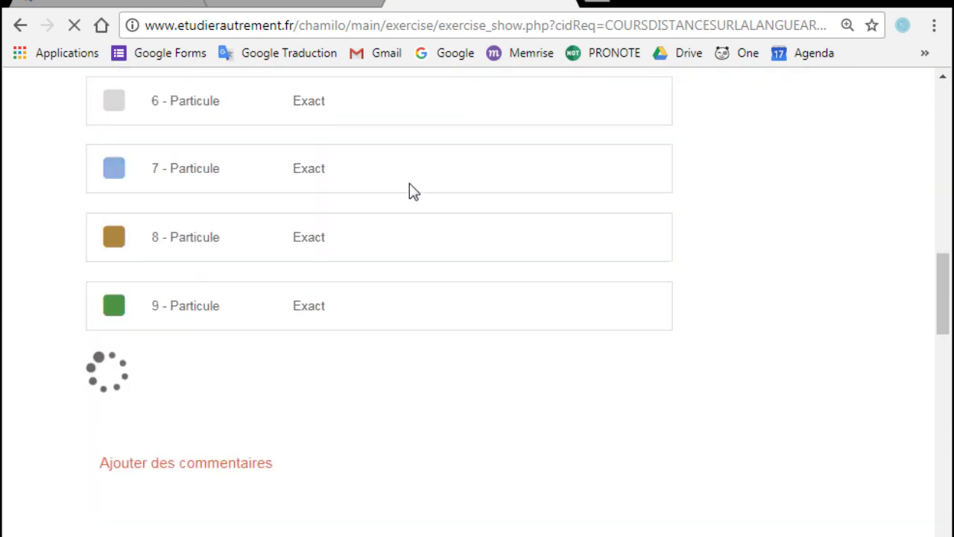
scroll(414, 191, "down", 2)
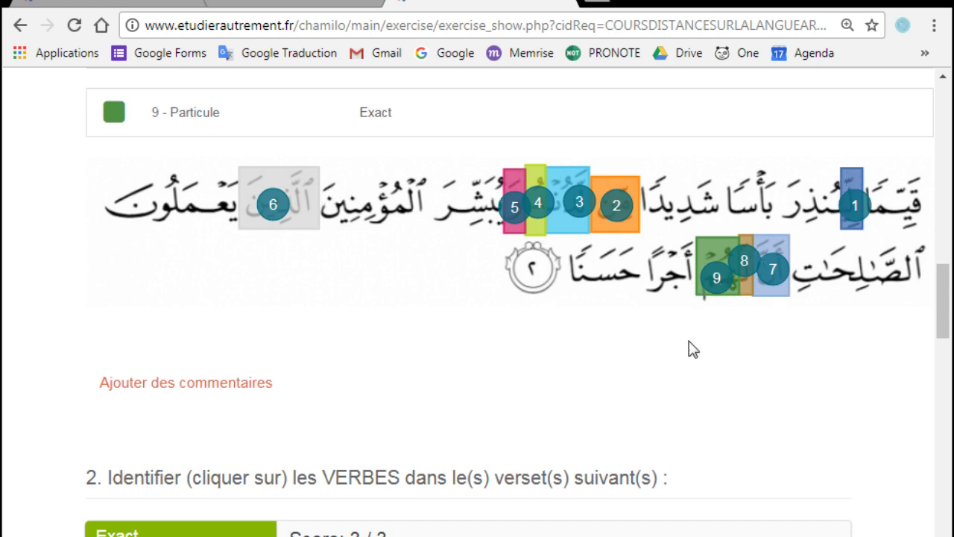
scroll(472, 304, "down", 5)
scroll(520, 292, "down", 5)
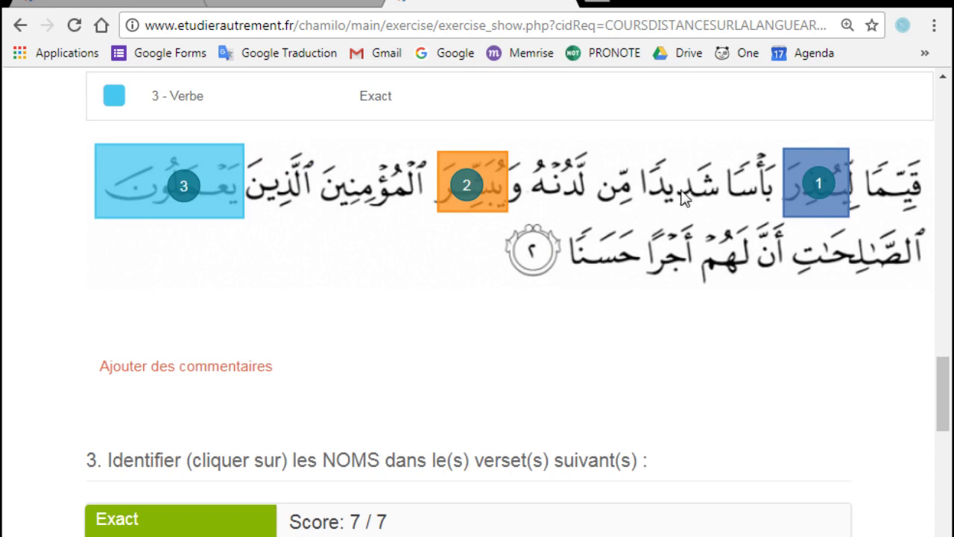
scroll(699, 256, "down", 1)
scroll(699, 256, "up", 13)
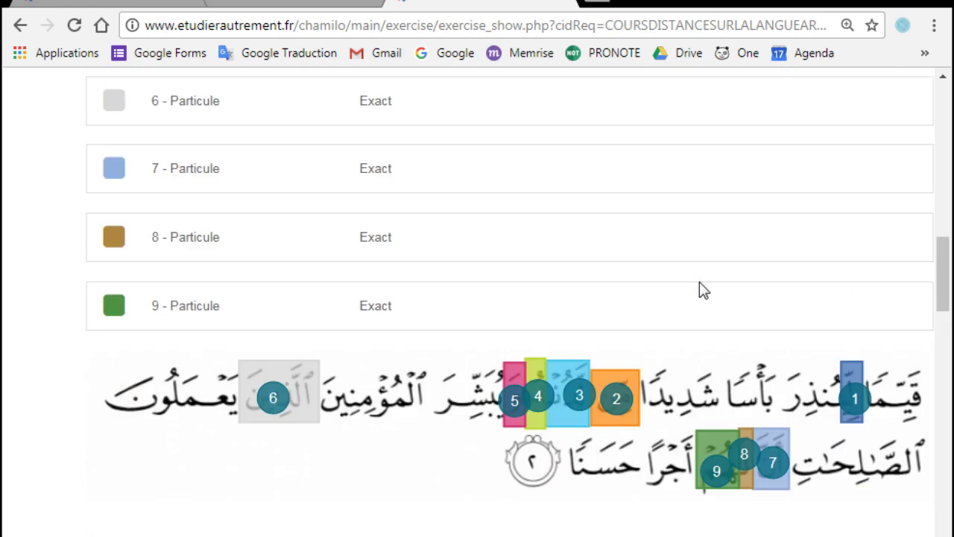
scroll(700, 294, "down", 12)
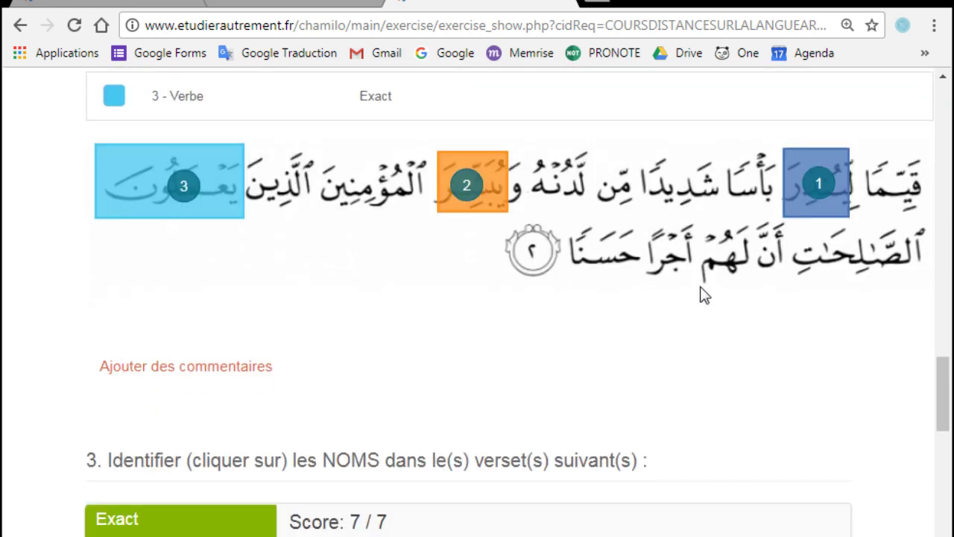
scroll(701, 295, "down", 11)
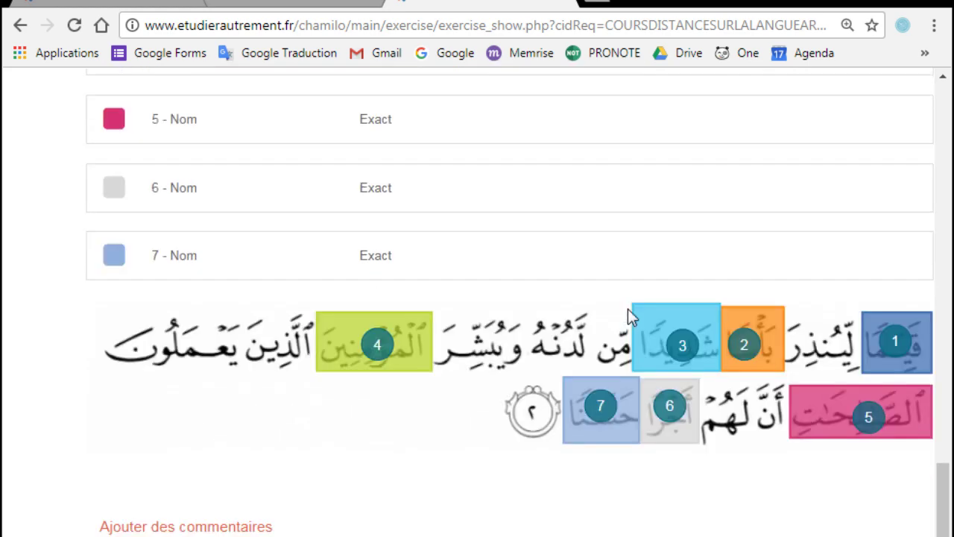
scroll(710, 426, "up", 4)
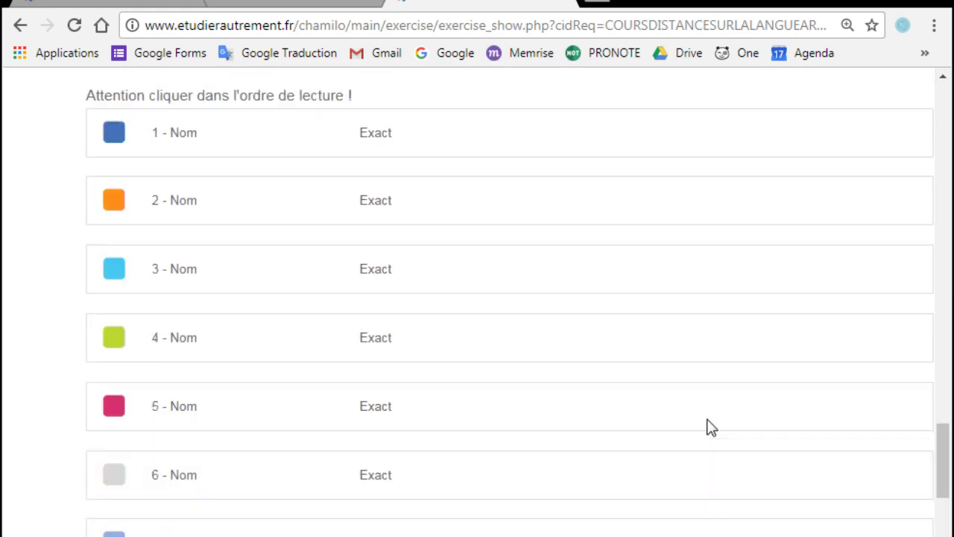
Add the comment "Très bien" to question 1 on identifying the particles
scroll(710, 427, "up", 14)
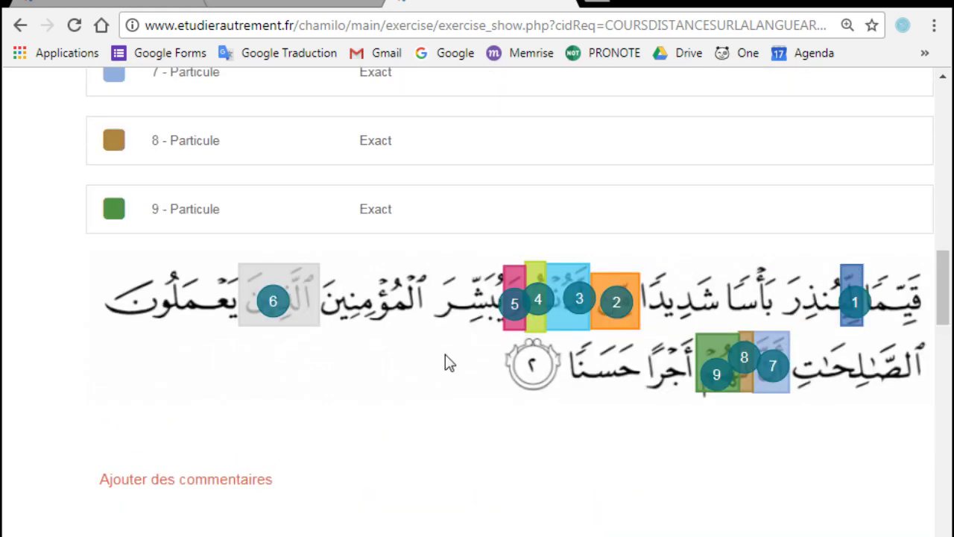
scroll(409, 406, "down", 1)
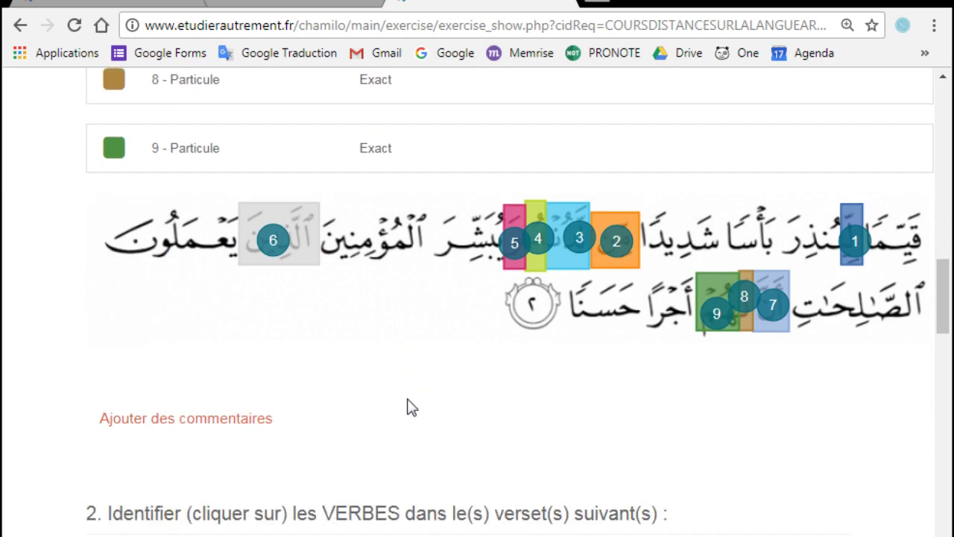
scroll(408, 402, "down", 3)
left_click(233, 195)
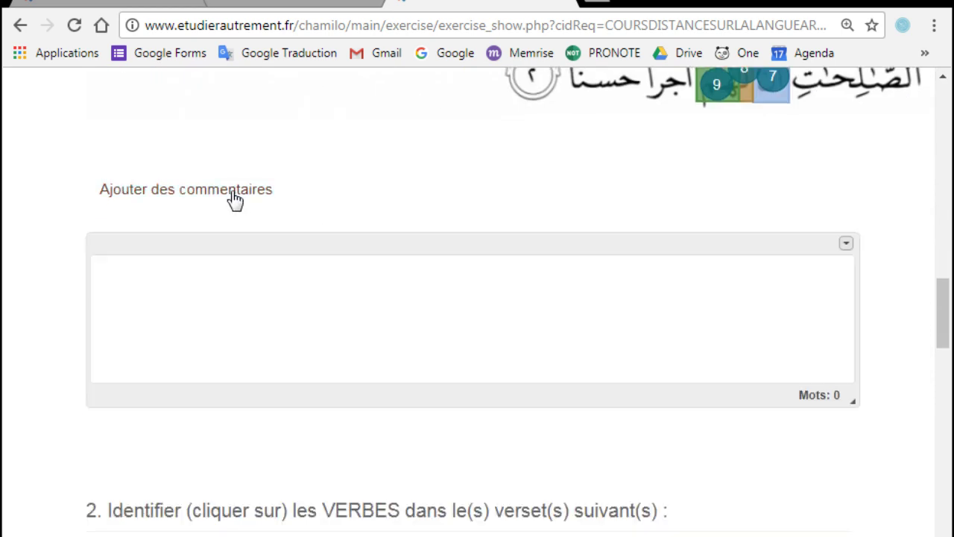
left_click(270, 288)
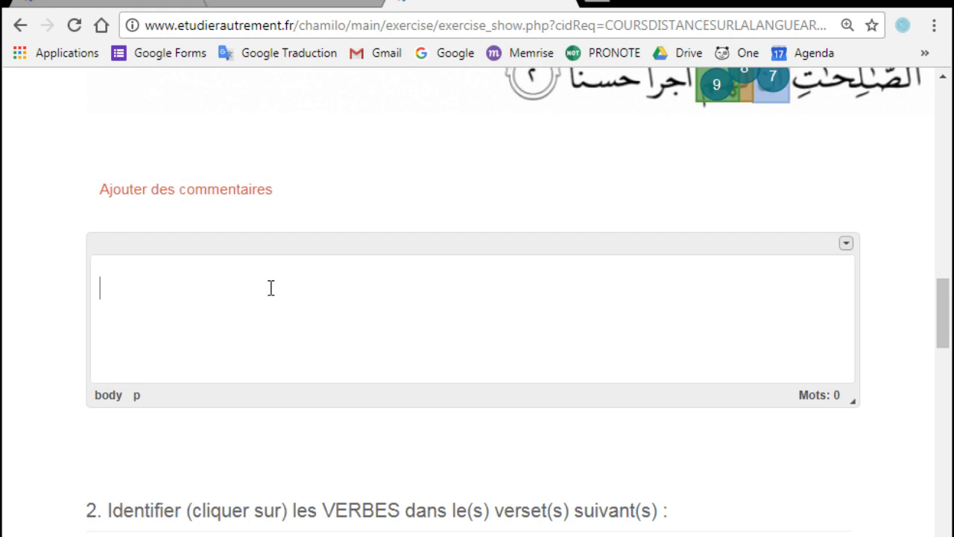
type("Très bien")
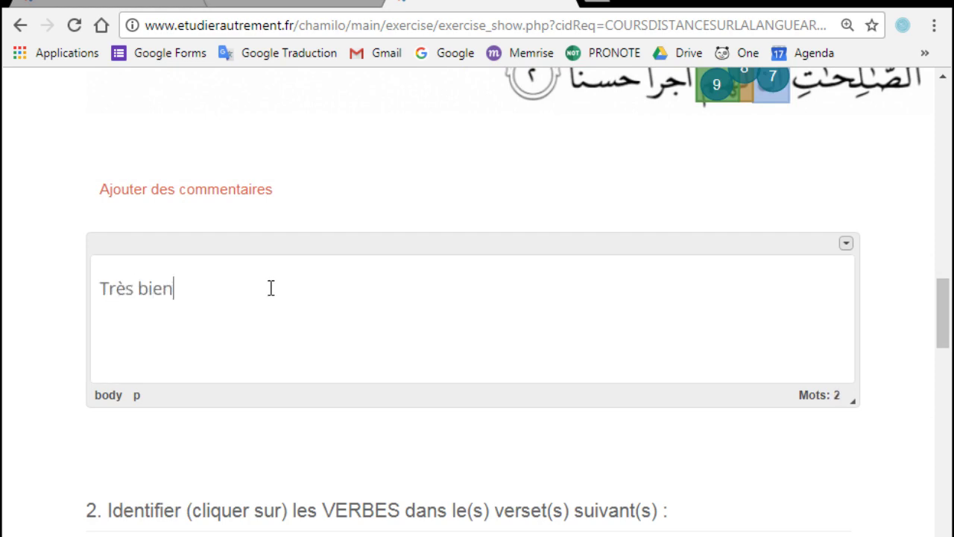
Add the comment "Pas mal" to question 2 on identifying the verbs
scroll(405, 434, "down", 9)
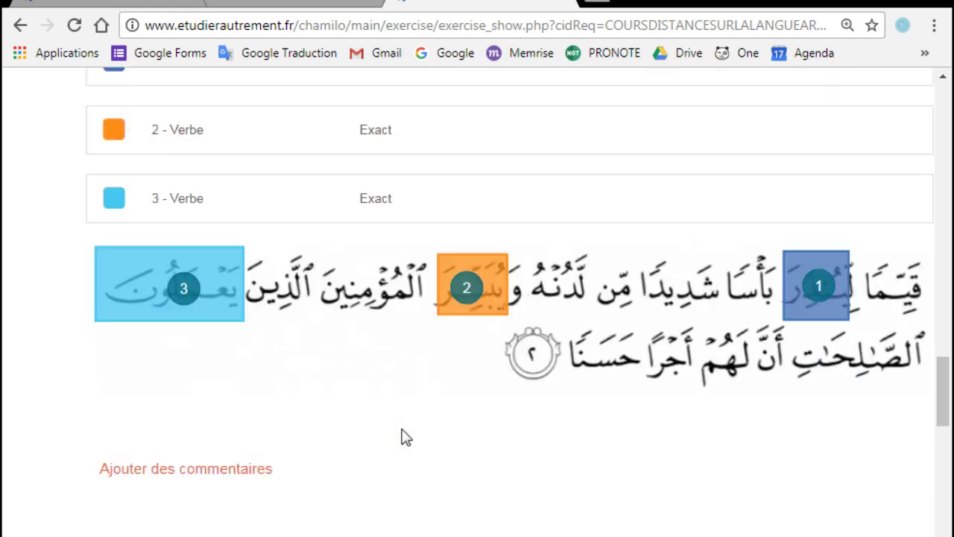
left_click(246, 402)
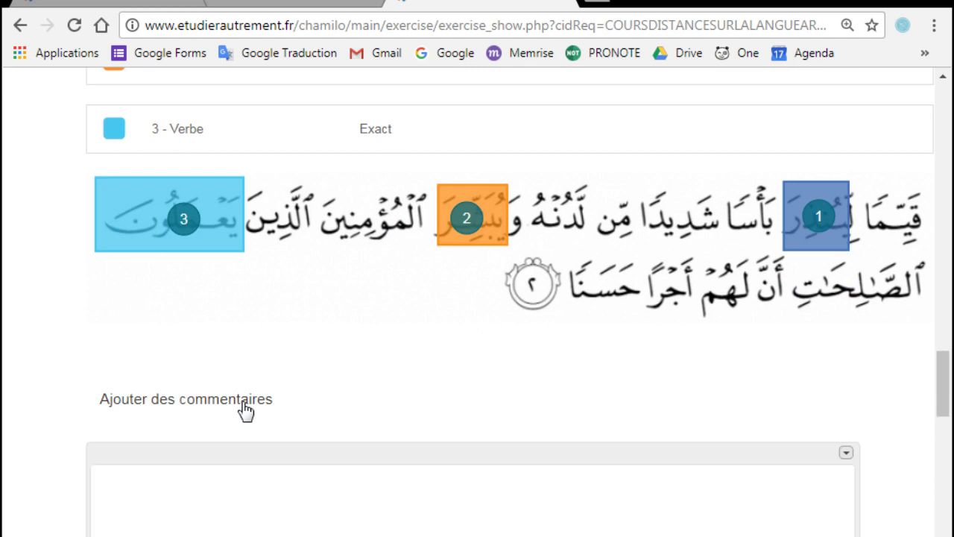
left_click(259, 497)
scroll(313, 405, "down", 4)
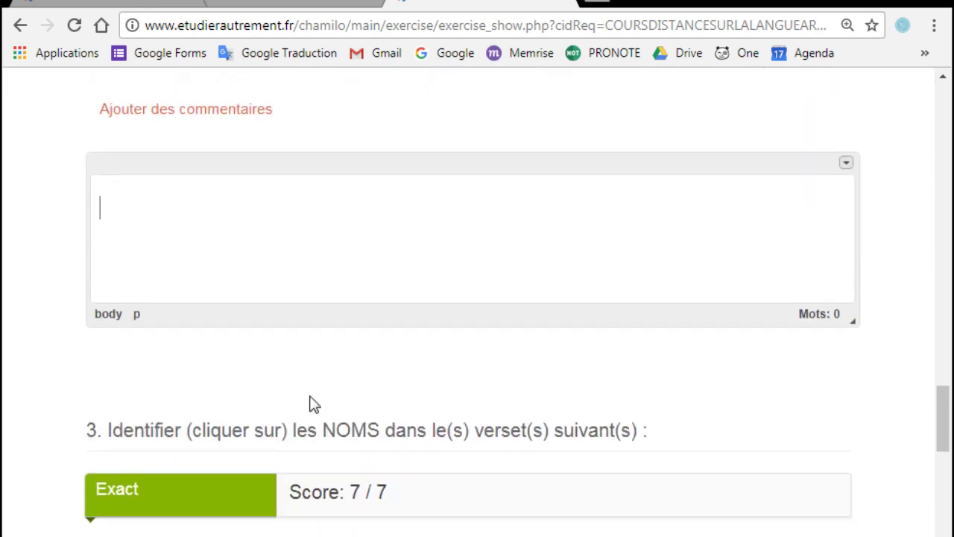
type("Pas mal")
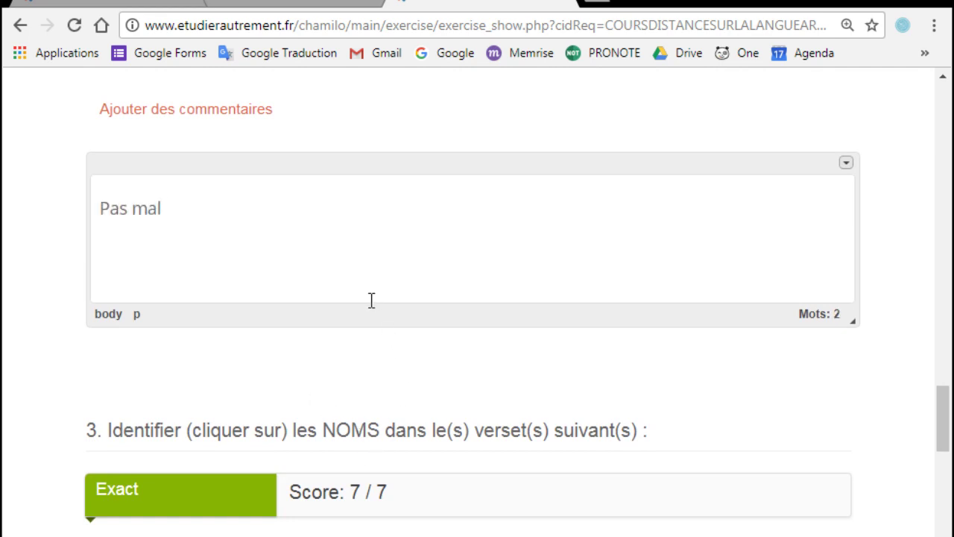
Check the e-mail text addressed to the student and submit the test correction with e-mail sending enabled
scroll(371, 299, "down", 9)
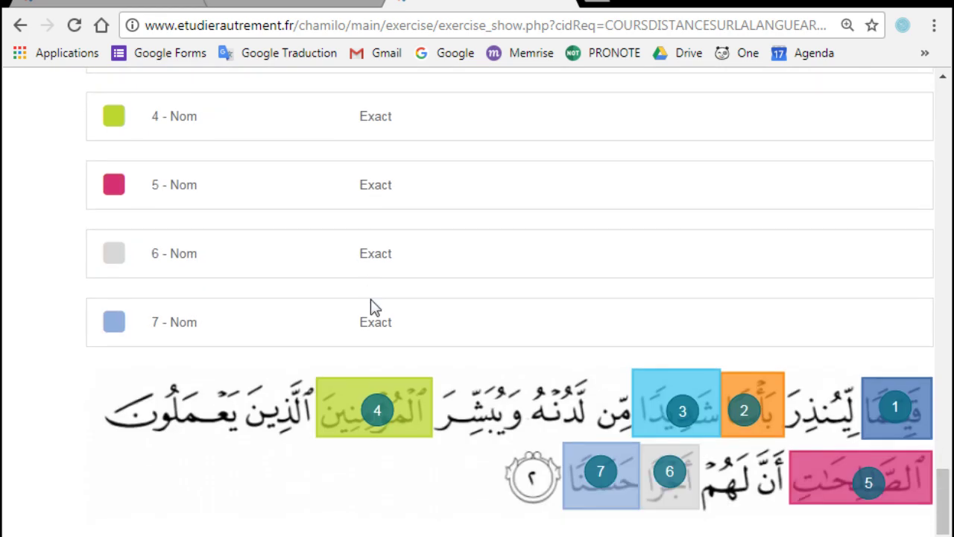
scroll(371, 302, "down", 7)
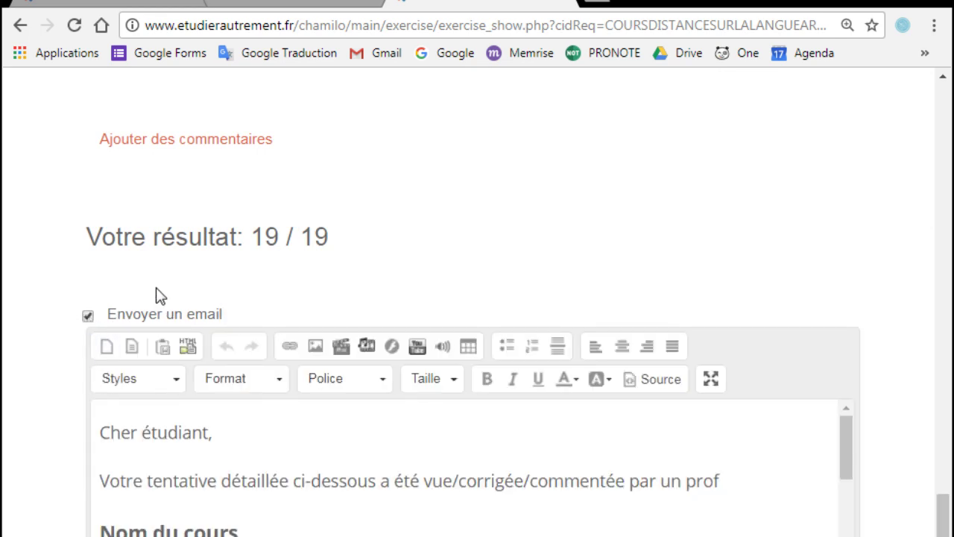
scroll(161, 291, "down", 4)
scroll(240, 355, "down", 5)
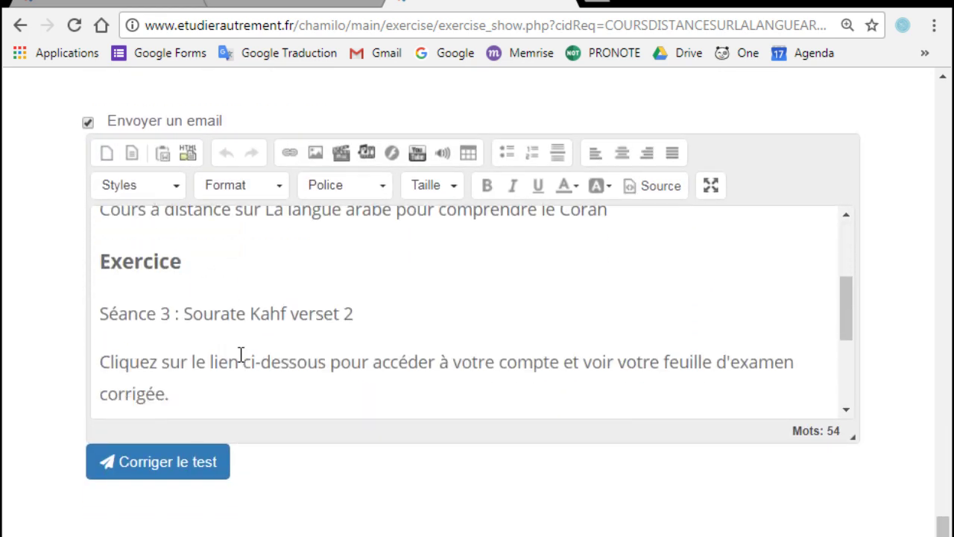
scroll(244, 356, "down", 2)
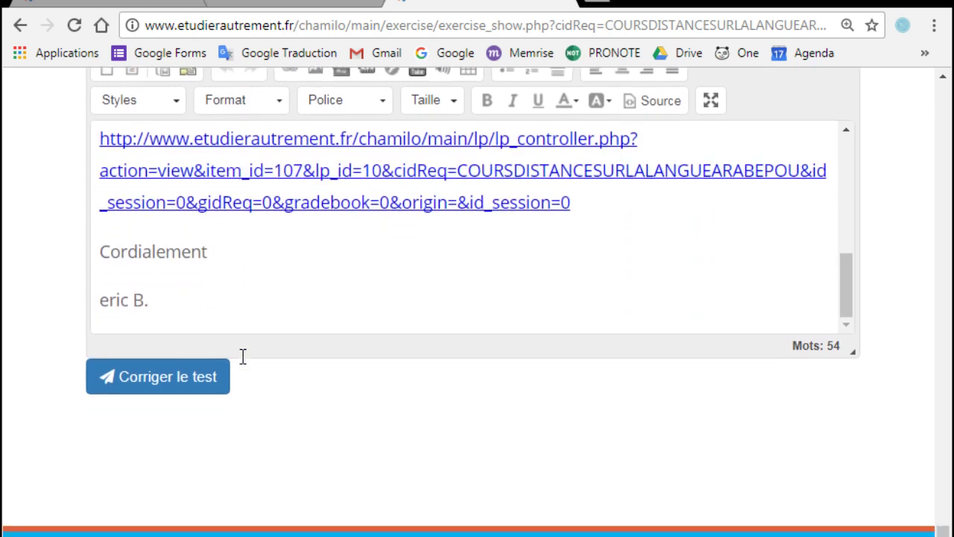
left_click(163, 371)
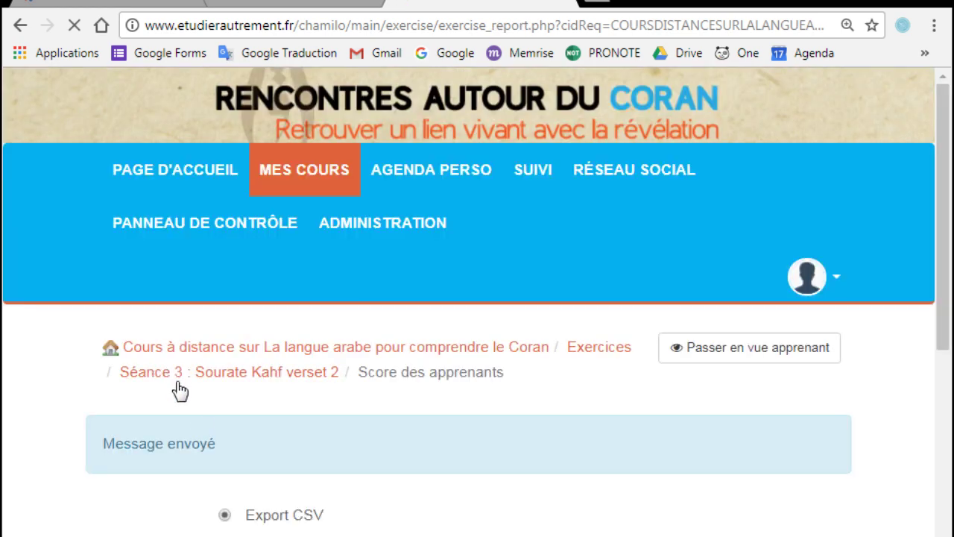
scroll(352, 417, "down", 3)
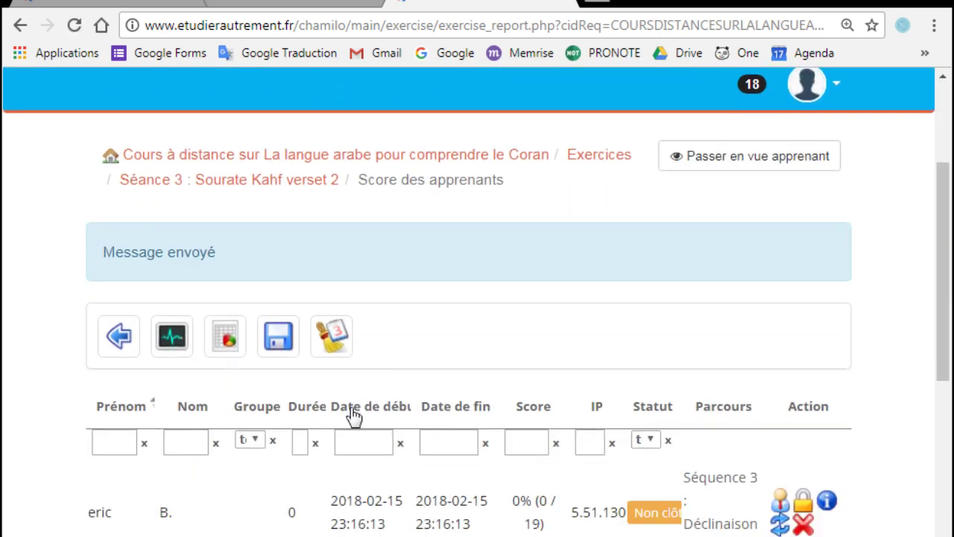